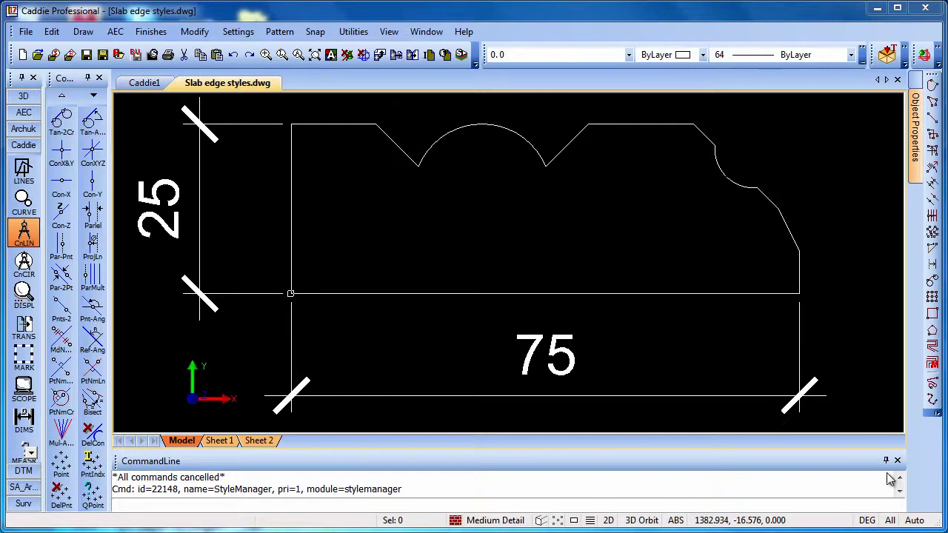
# Add construction lines at the outline's lower-left corner, 75 across, plus a parallel one 25 along its top
pyautogui.click(720, 294)
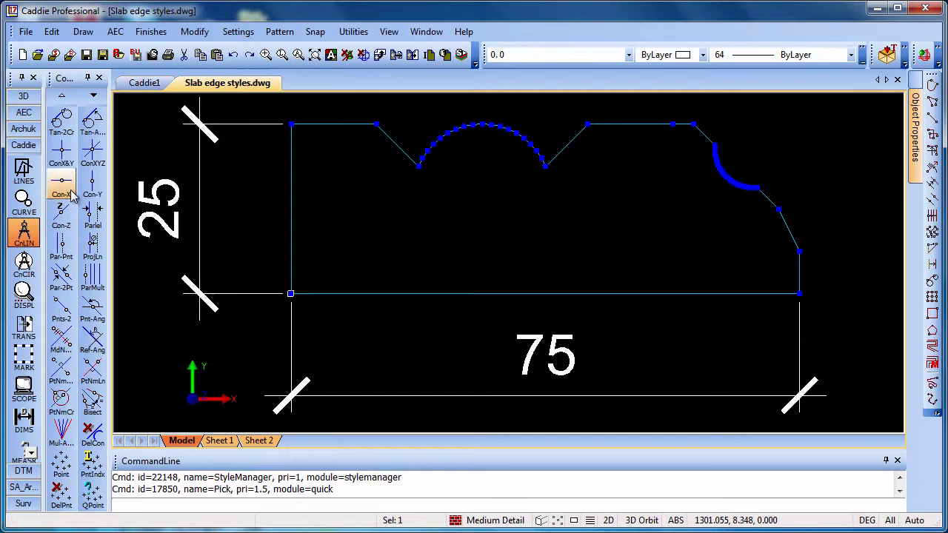
pyautogui.click(61, 151)
pyautogui.click(291, 294)
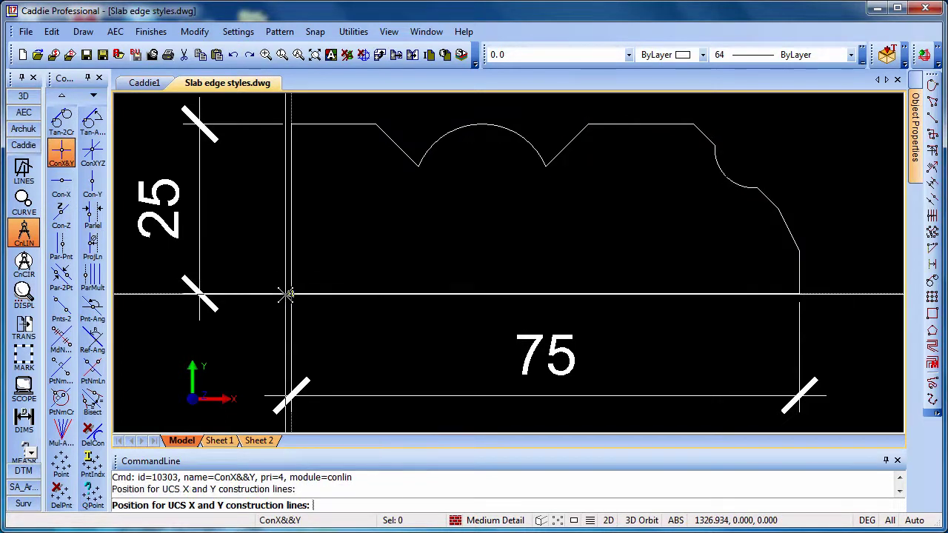
pyautogui.write('75')
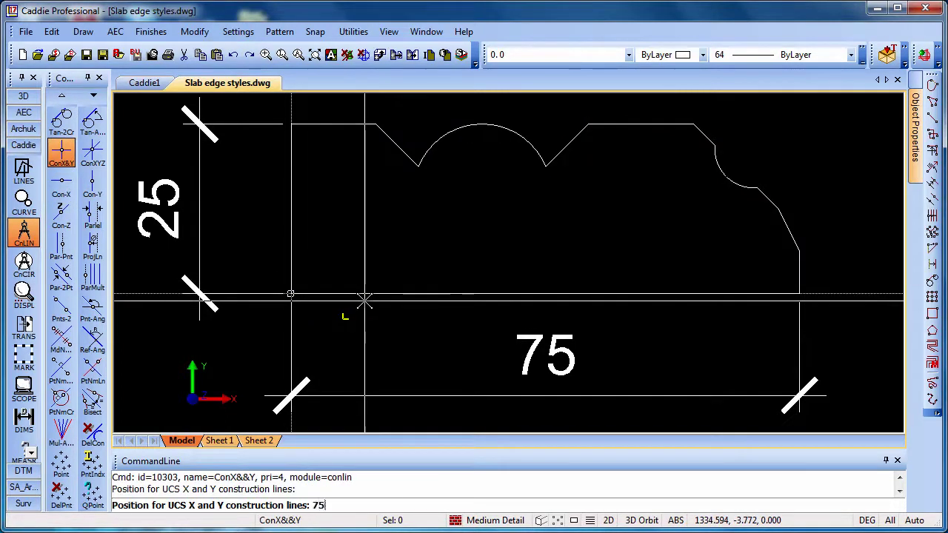
pyautogui.press('Return')
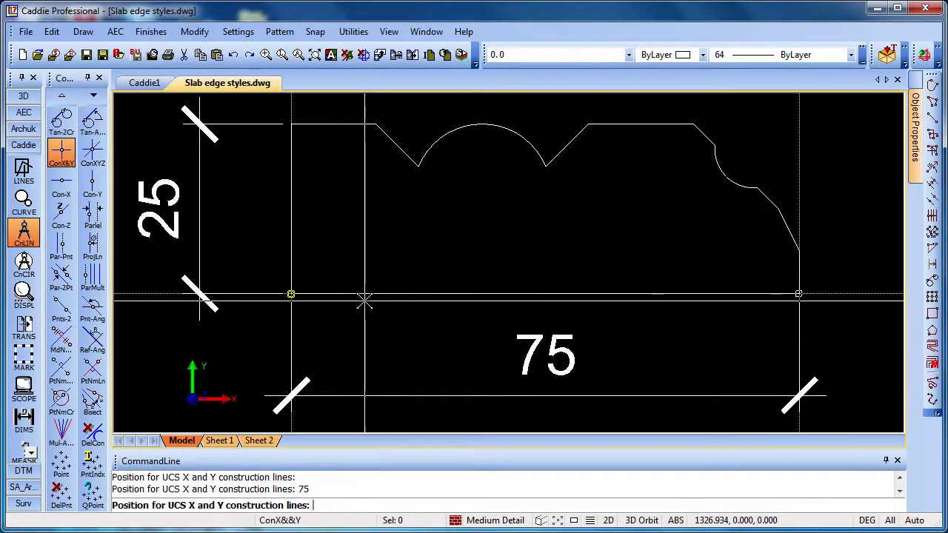
pyautogui.click(93, 215)
pyautogui.write('25')
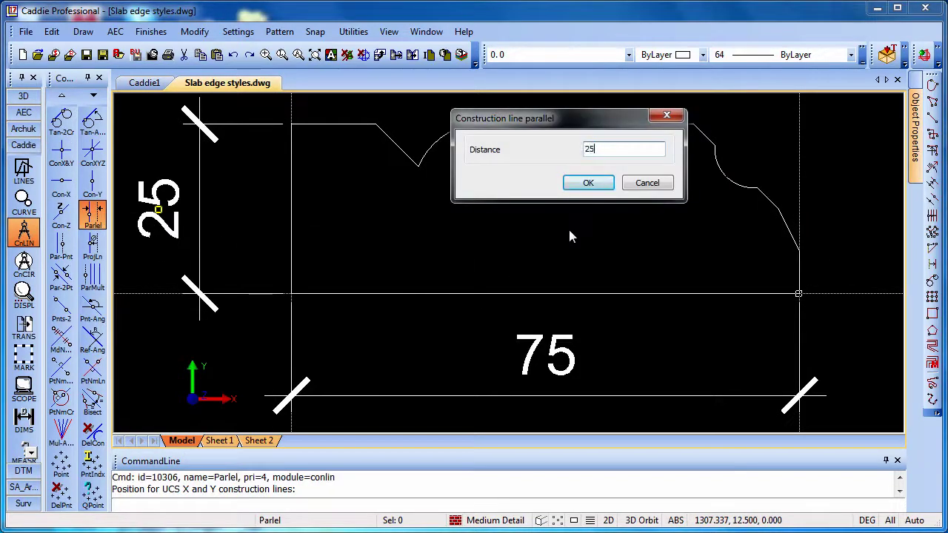
pyautogui.press('Return')
pyautogui.click(706, 282)
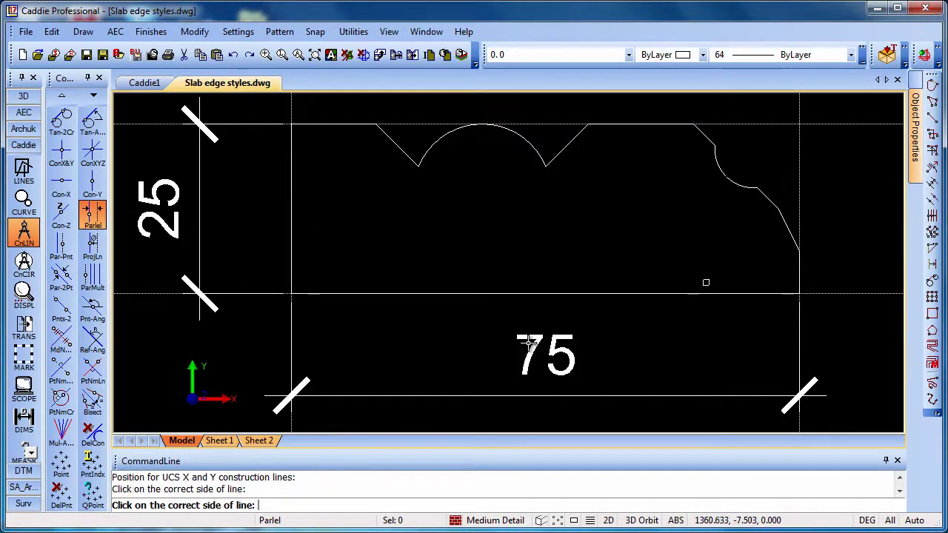
pyautogui.press('Escape')
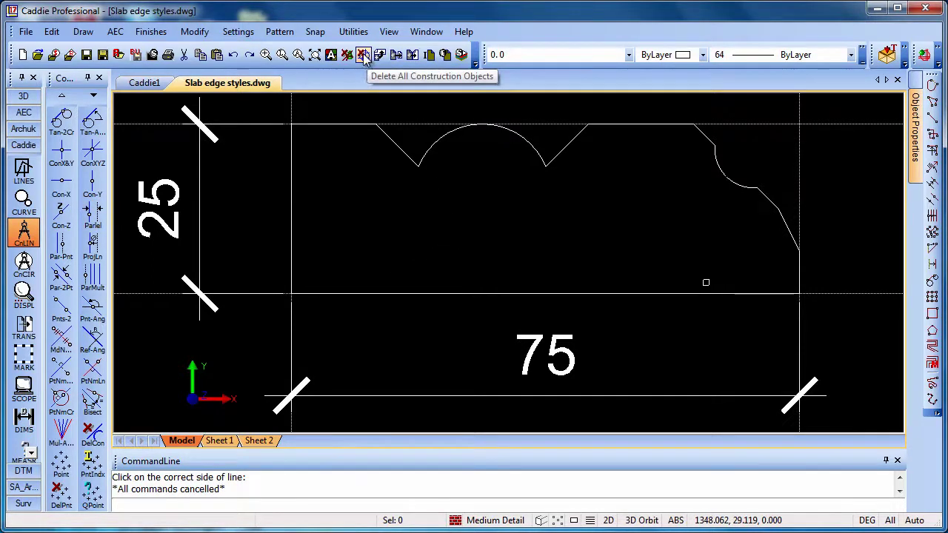
# Abandon the polyline started at the top-left intersection and delete all construction lines
pyautogui.click(23, 171)
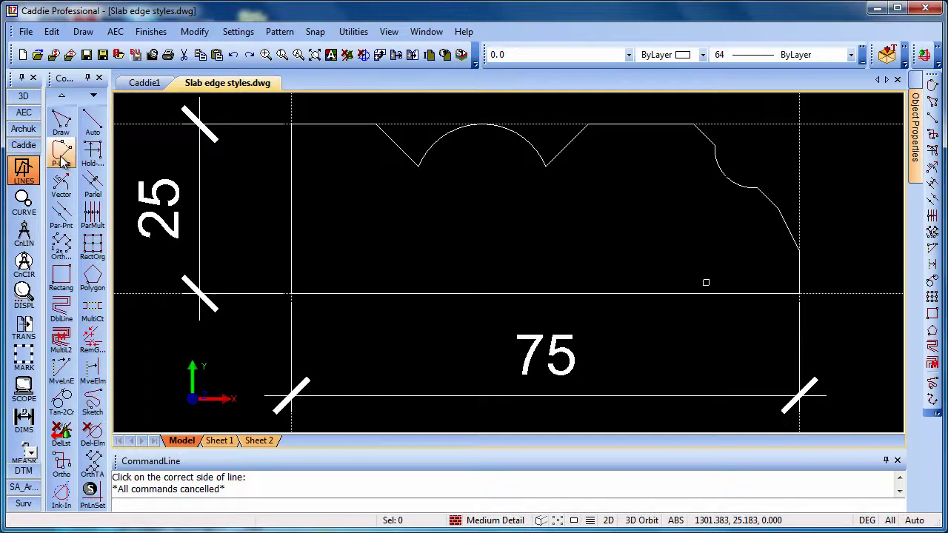
pyautogui.click(62, 152)
pyautogui.click(291, 124)
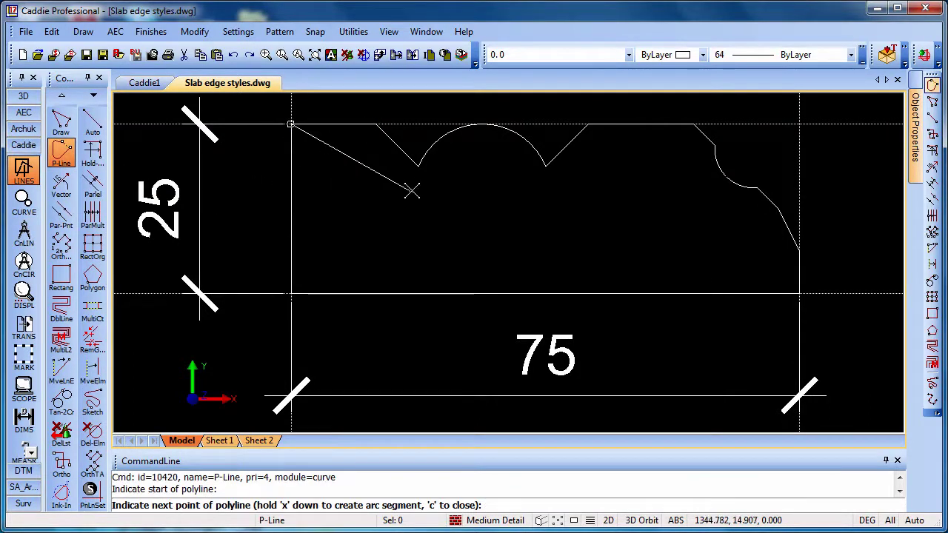
pyautogui.press('Escape')
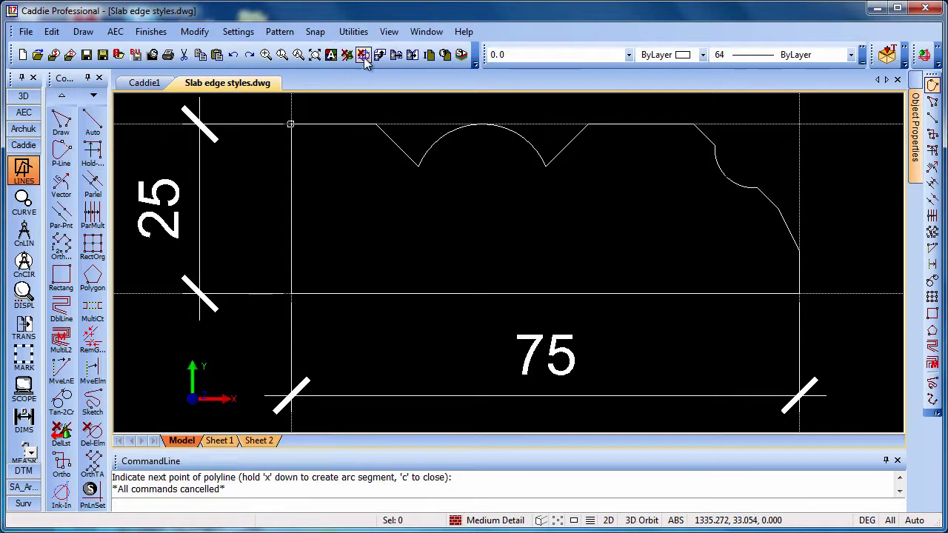
pyautogui.click(363, 54)
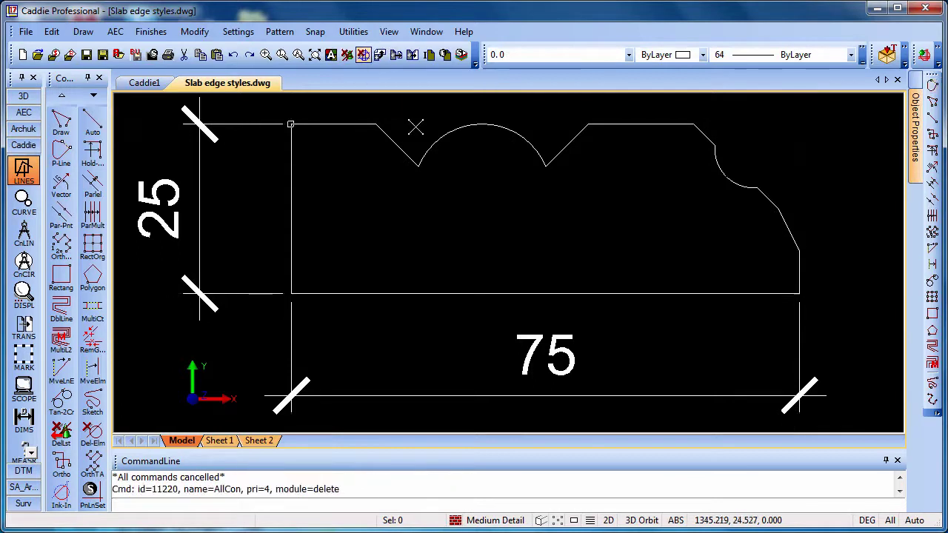
# Make profile definition 'Edge Profile 1' from the outline, origin at its top-left corner, no extra shapes
pyautogui.click(292, 156)
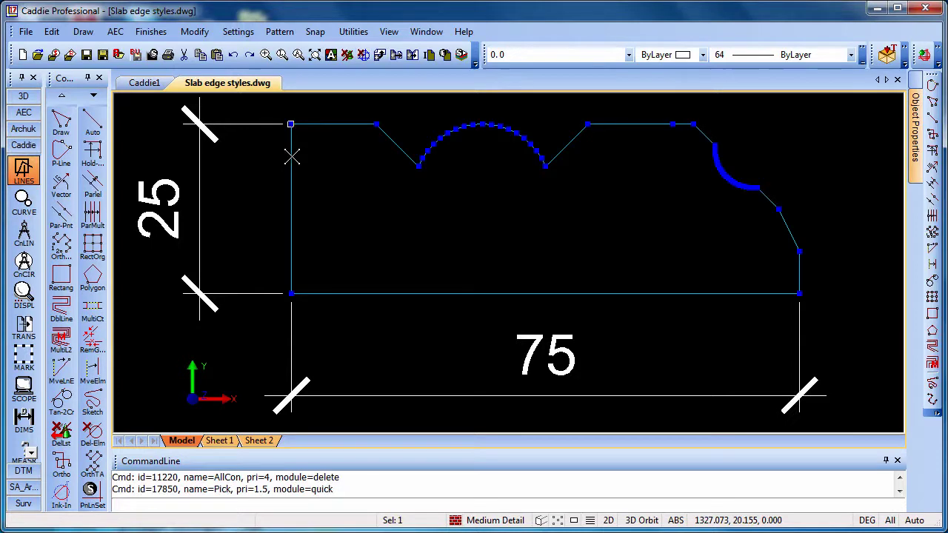
pyautogui.rightClick(370, 187)
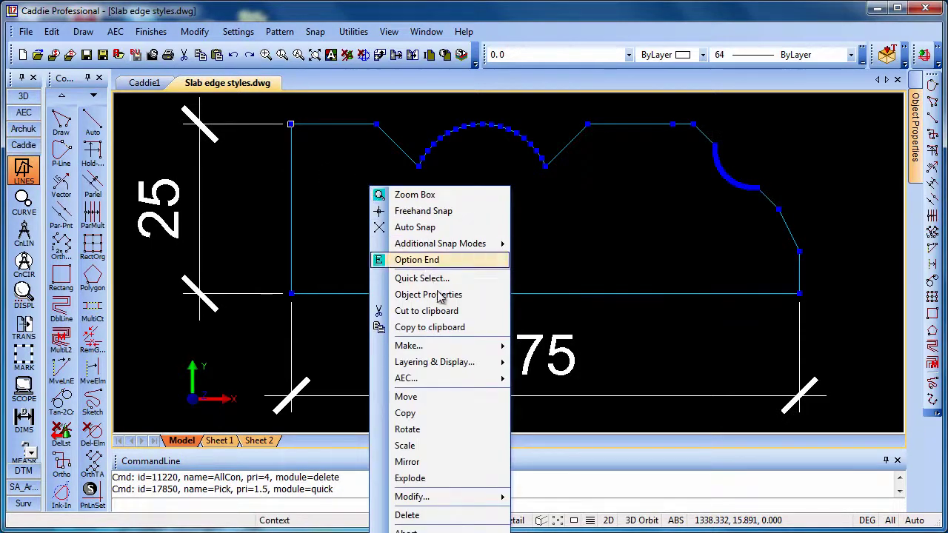
pyautogui.moveTo(465, 387)
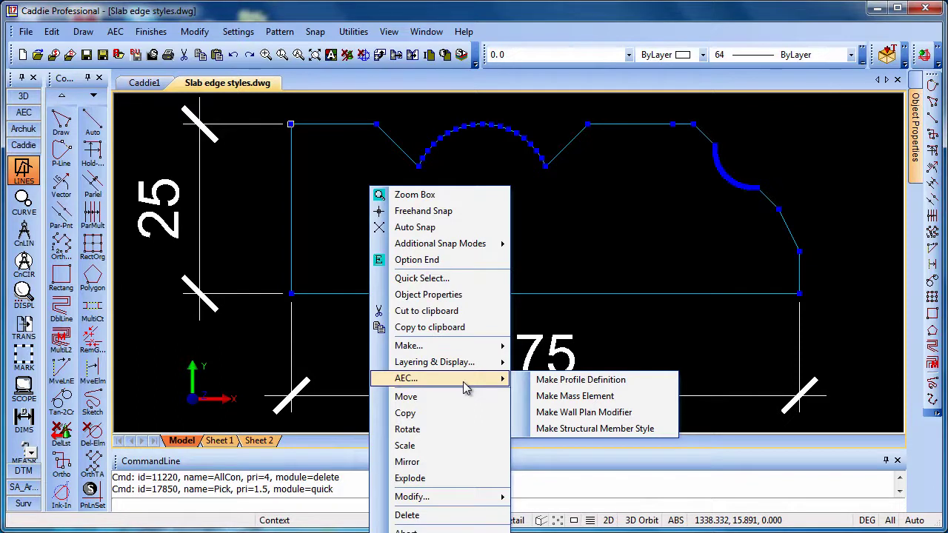
pyautogui.click(580, 380)
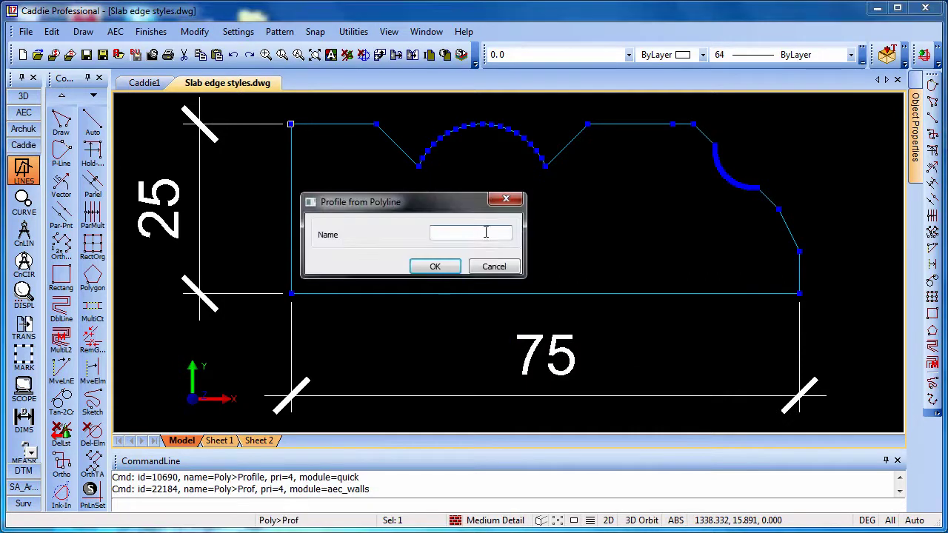
pyautogui.write('Edge Profile')
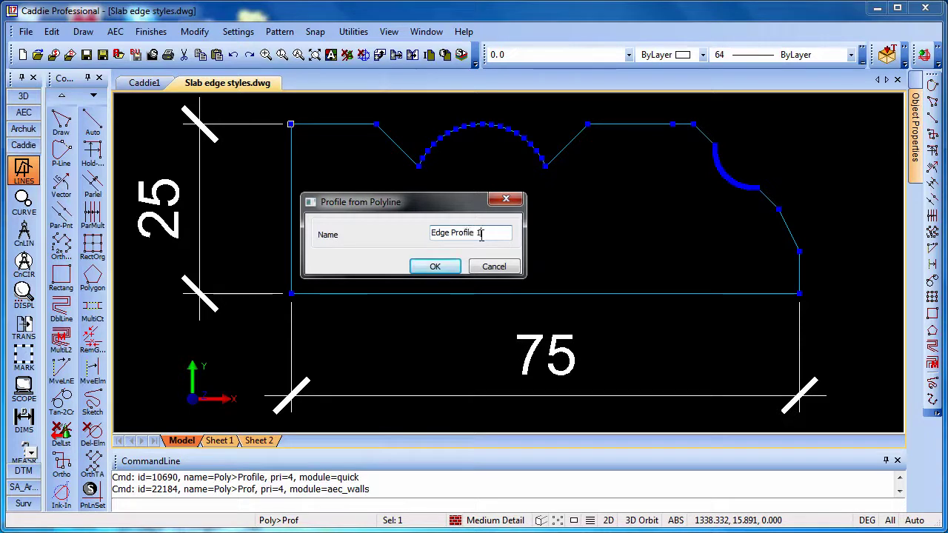
pyautogui.write(' 1')
pyautogui.click(435, 267)
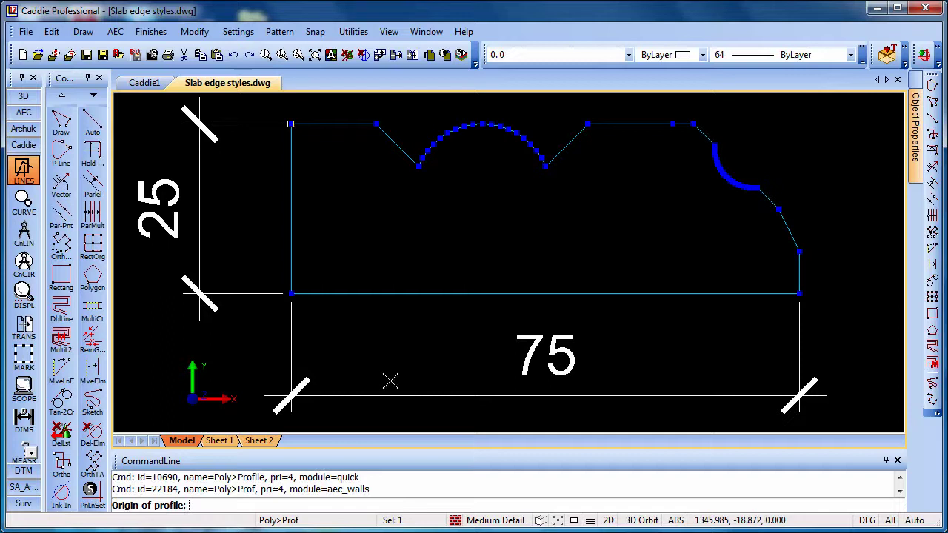
pyautogui.click(292, 125)
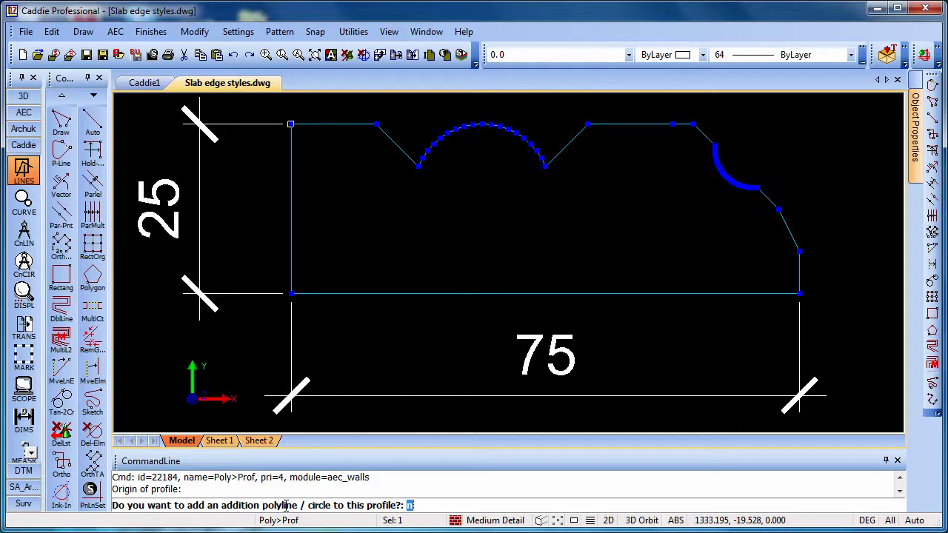
pyautogui.press('Return')
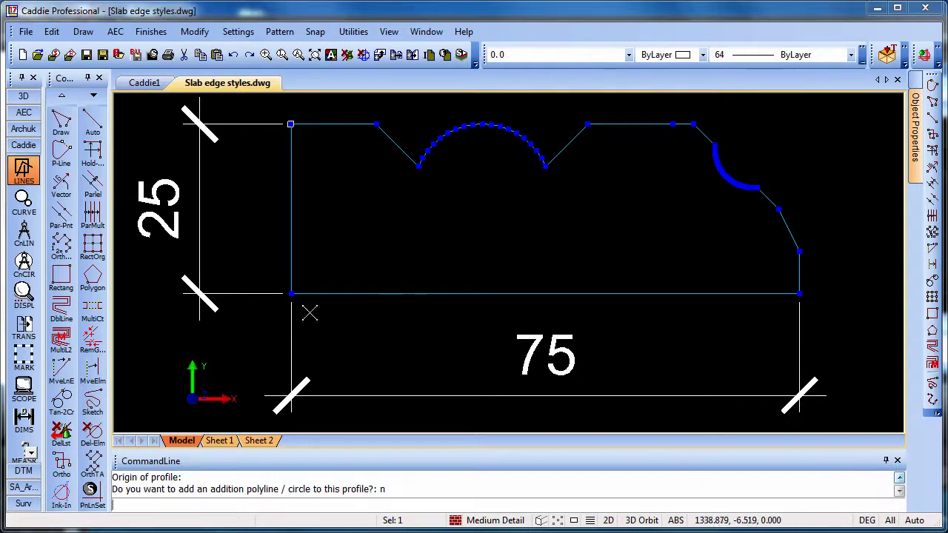
# Open the AEC Style Manager and select the Standard slab edge style
pyautogui.click(115, 33)
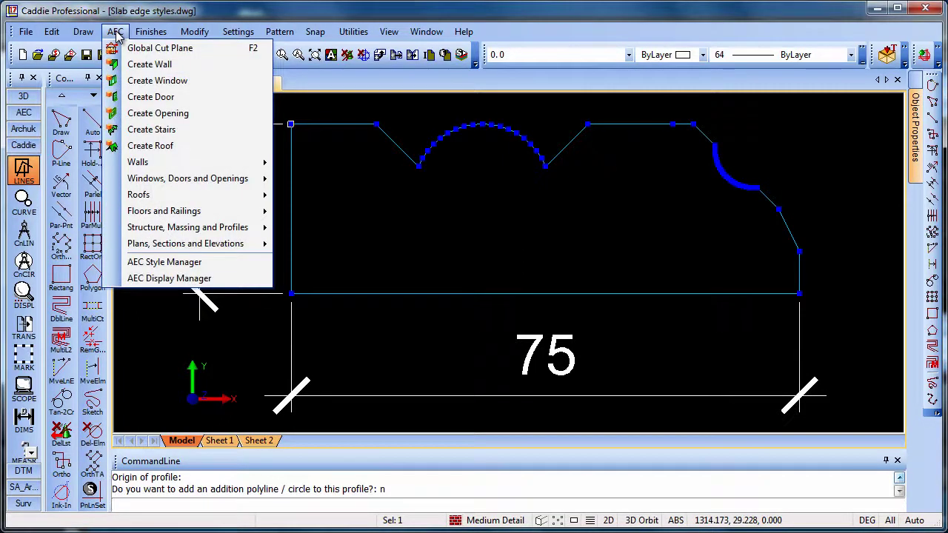
pyautogui.click(186, 268)
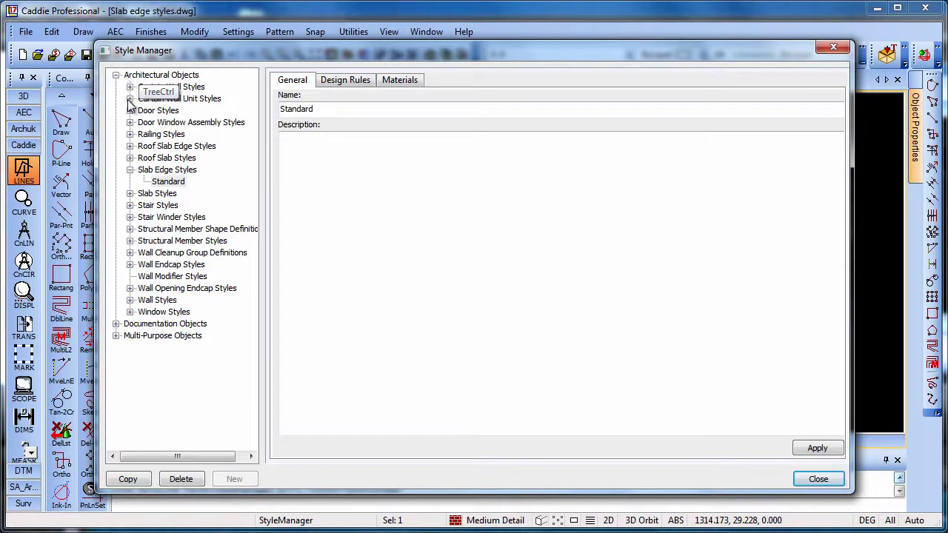
pyautogui.click(170, 183)
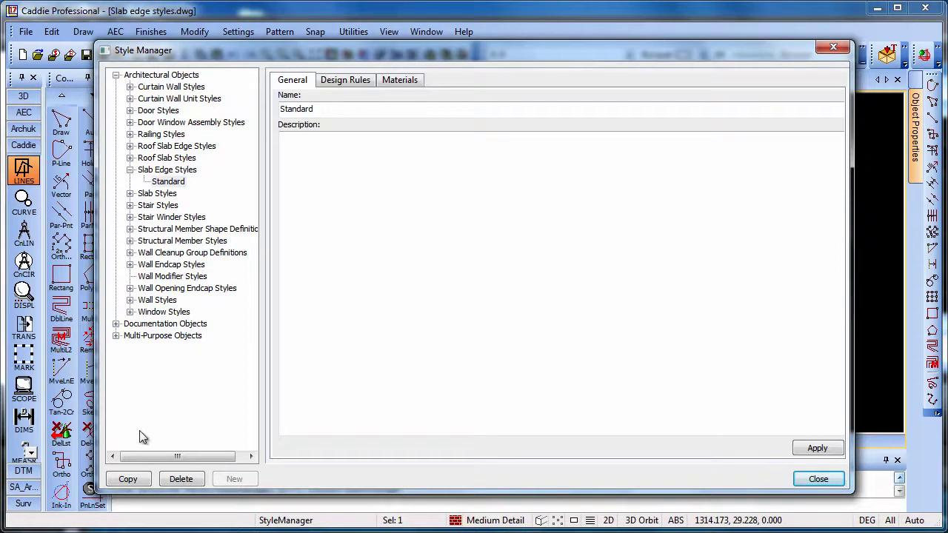
# Copy the Standard slab edge style and name the copy Edge Detail 1
pyautogui.click(128, 480)
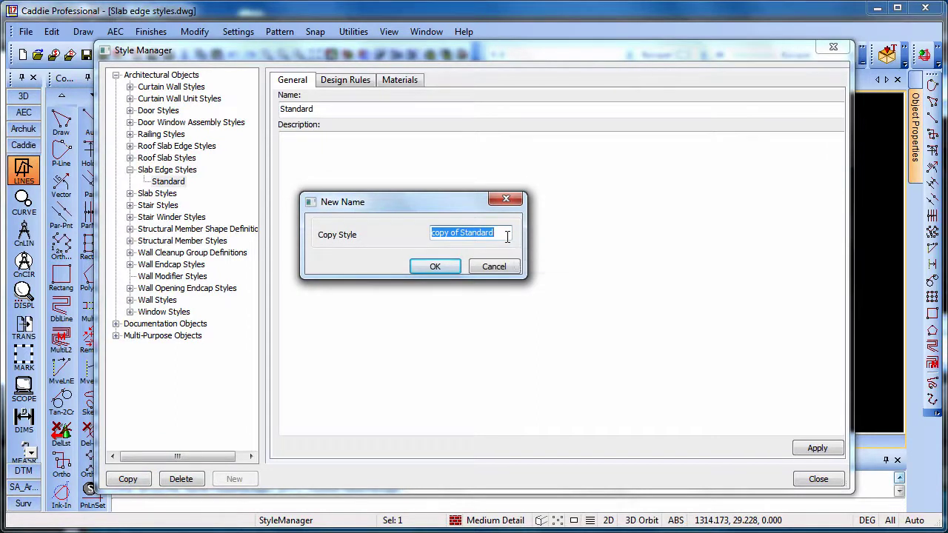
pyautogui.write('Edge De')
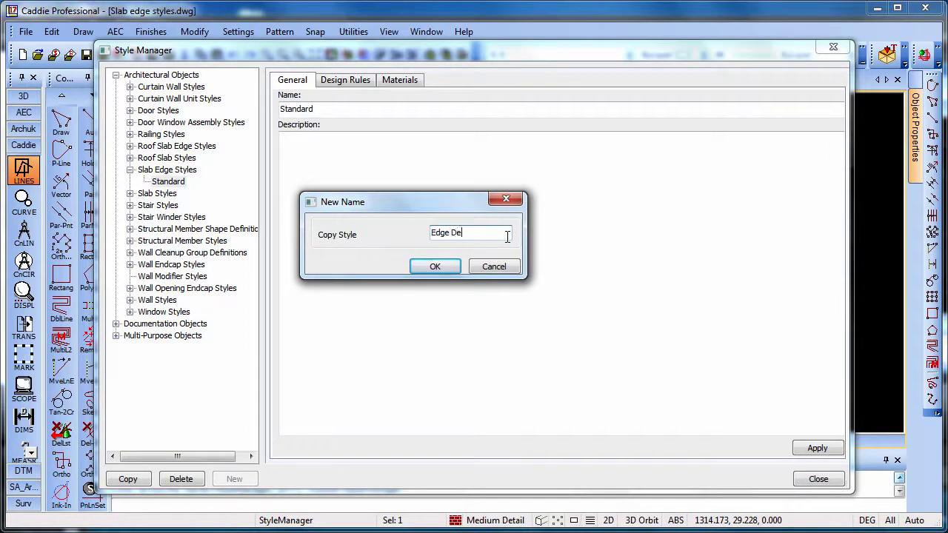
pyautogui.write('tail 1')
pyautogui.click(435, 267)
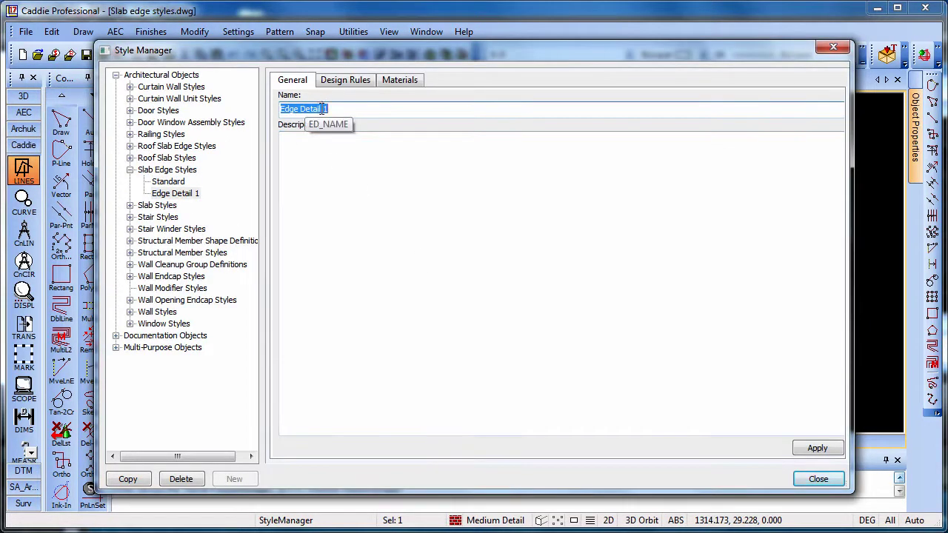
# In Edge Detail 1's design rules, enable a fascia using Edge Profile 1 and apply it
pyautogui.click(353, 81)
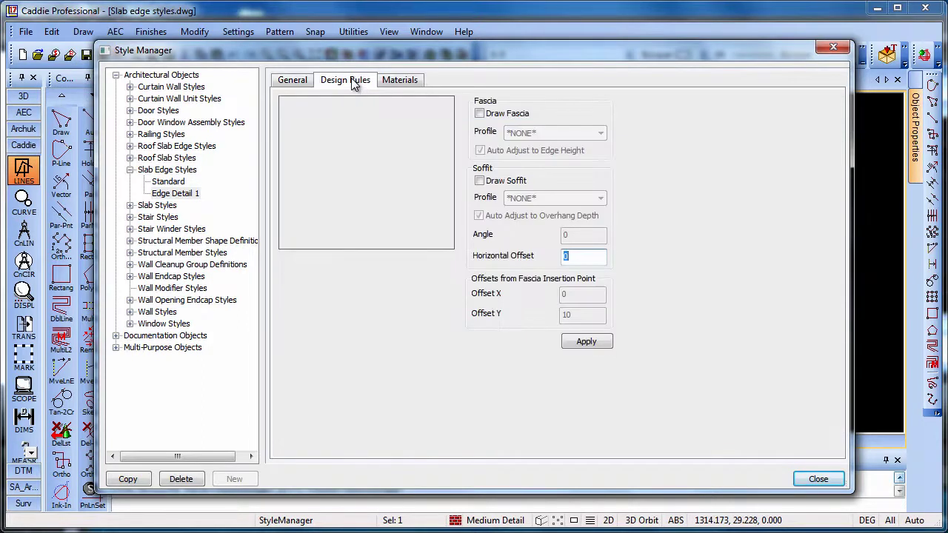
pyautogui.click(480, 114)
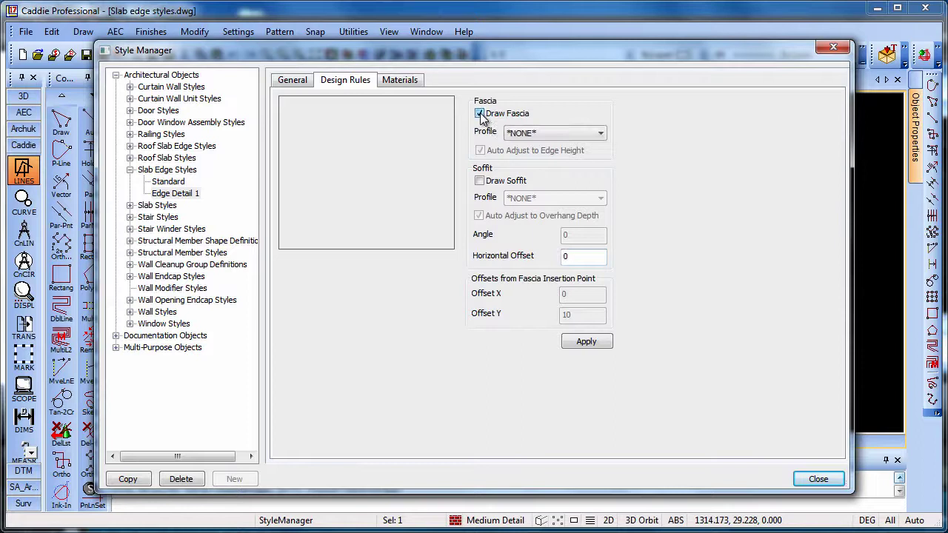
pyautogui.click(569, 135)
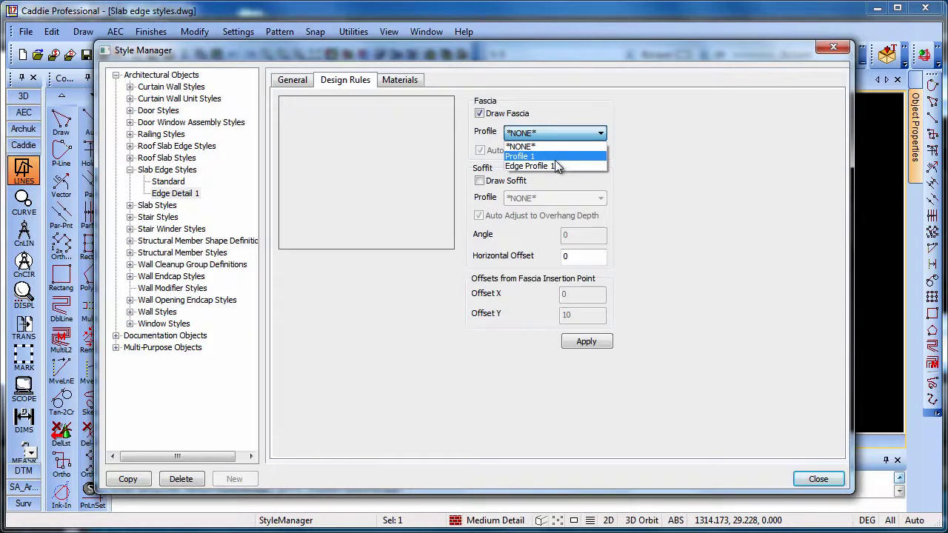
pyautogui.click(554, 168)
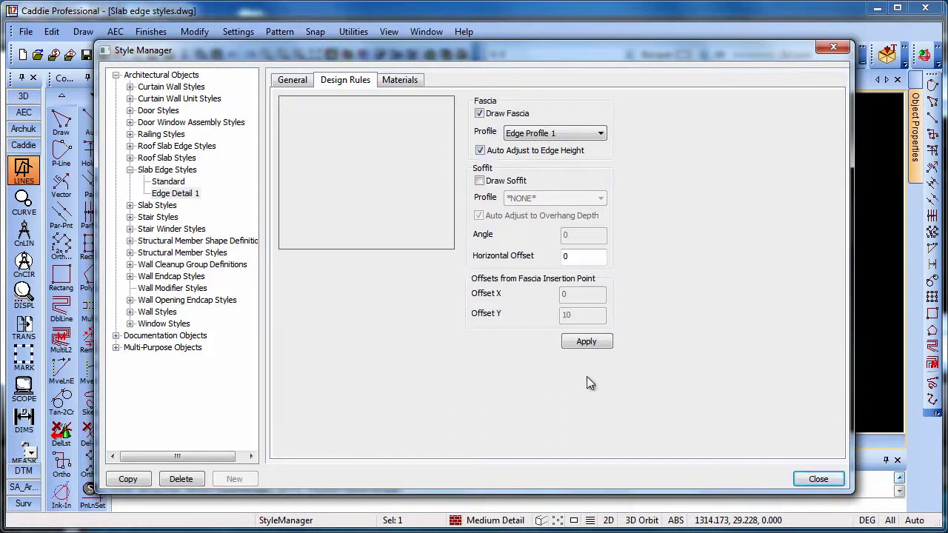
pyautogui.click(590, 342)
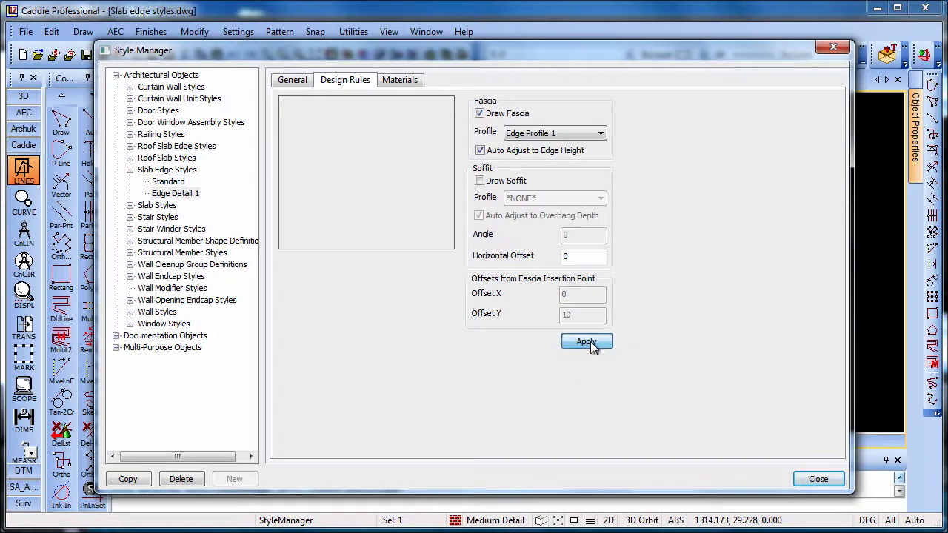
# Close the Style Manager, zoom in on the dimensioned edge profile, then return to the previous view
pyautogui.click(818, 479)
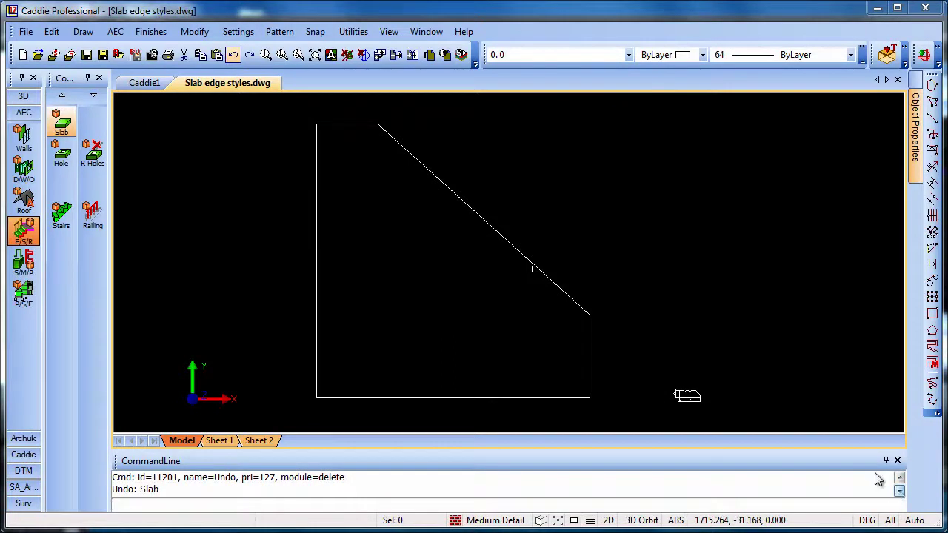
pyautogui.click(511, 241)
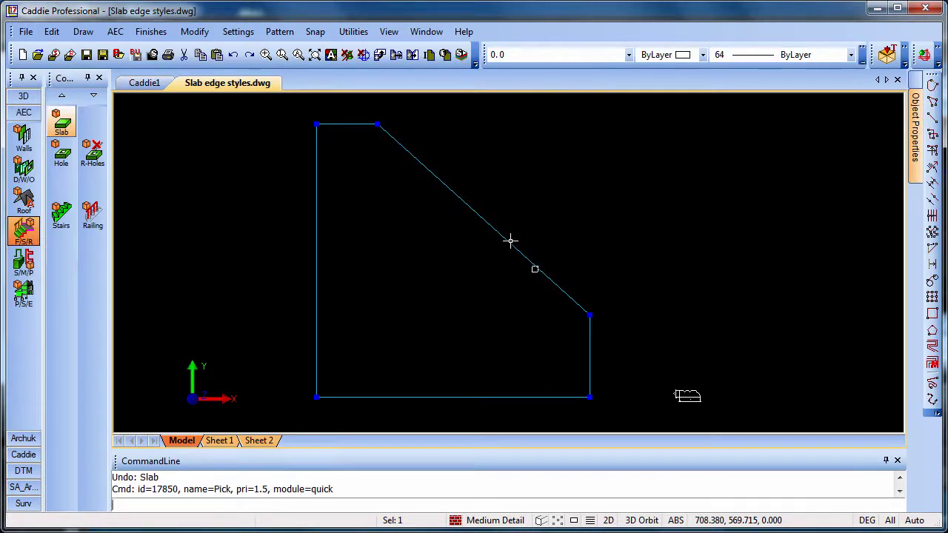
pyautogui.rightClick(681, 364)
pyautogui.click(725, 15)
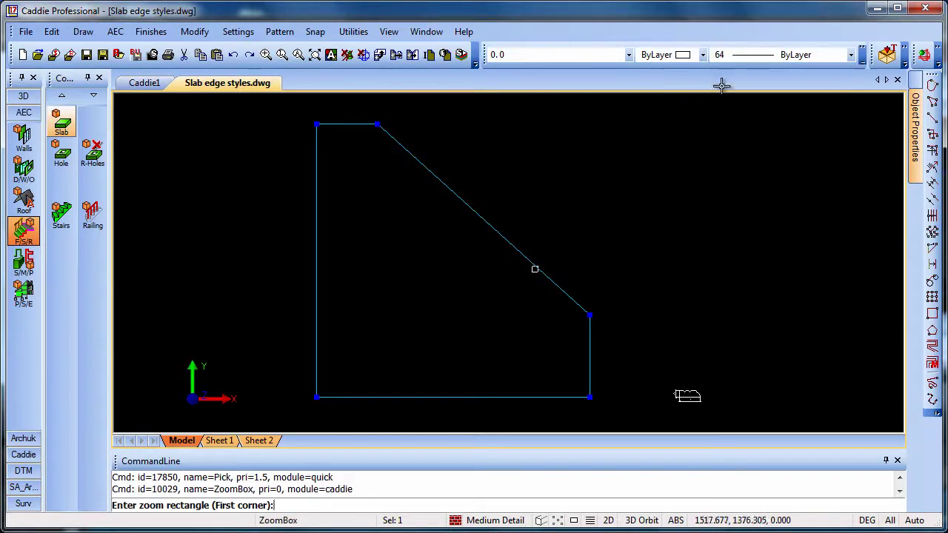
pyautogui.click(658, 372)
pyautogui.click(725, 419)
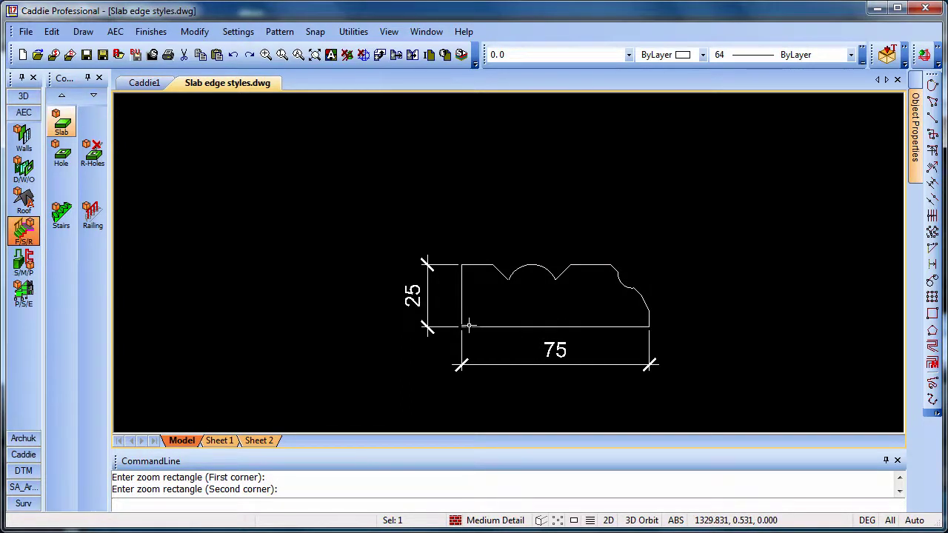
pyautogui.hotkey('ctrl', 'shift', 'z')
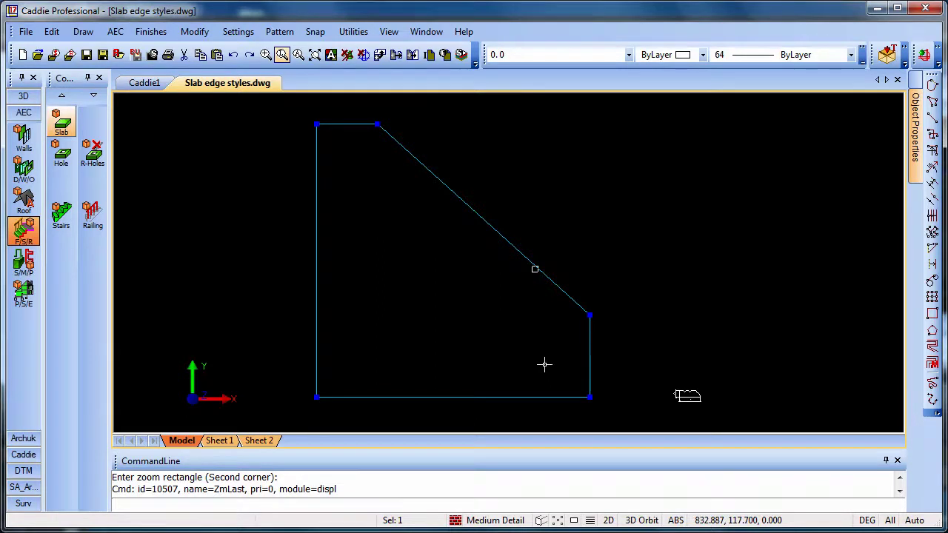
# Offset the outline 75 inward and select the new inner copy
pyautogui.rightClick(510, 278)
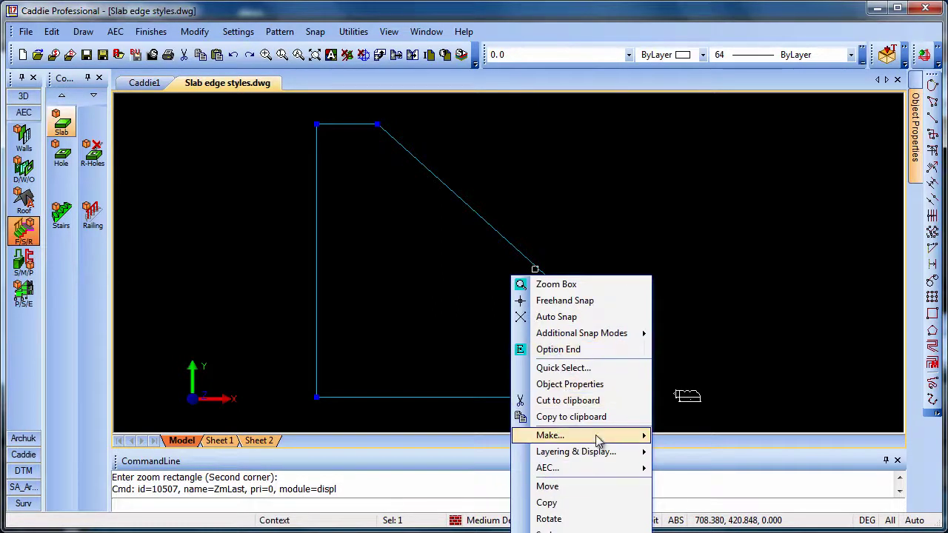
pyautogui.moveTo(599, 437)
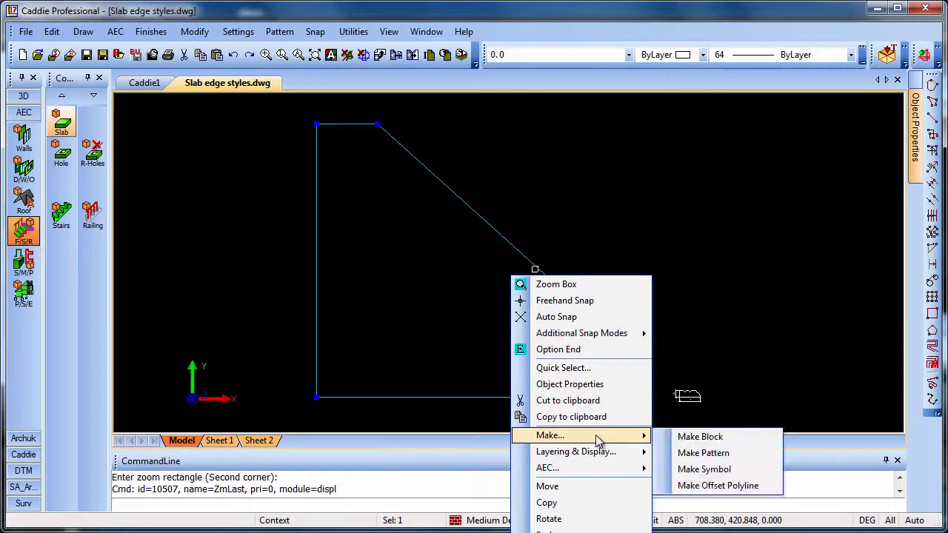
pyautogui.click(718, 486)
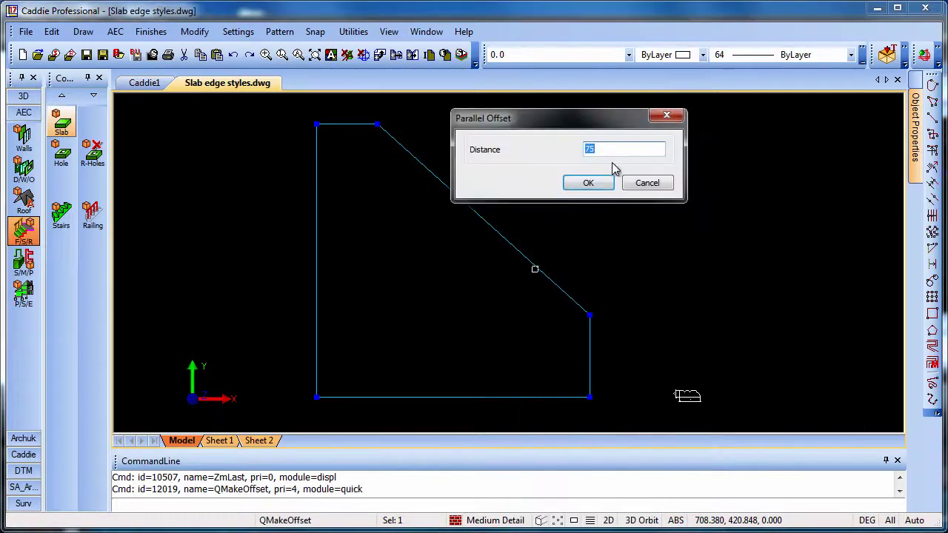
pyautogui.write('7')
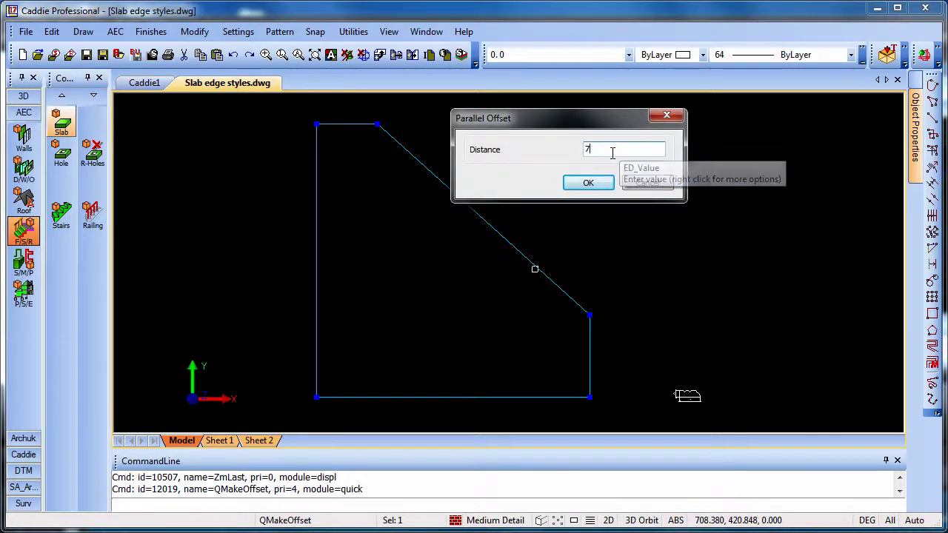
pyautogui.write('5')
pyautogui.click(589, 183)
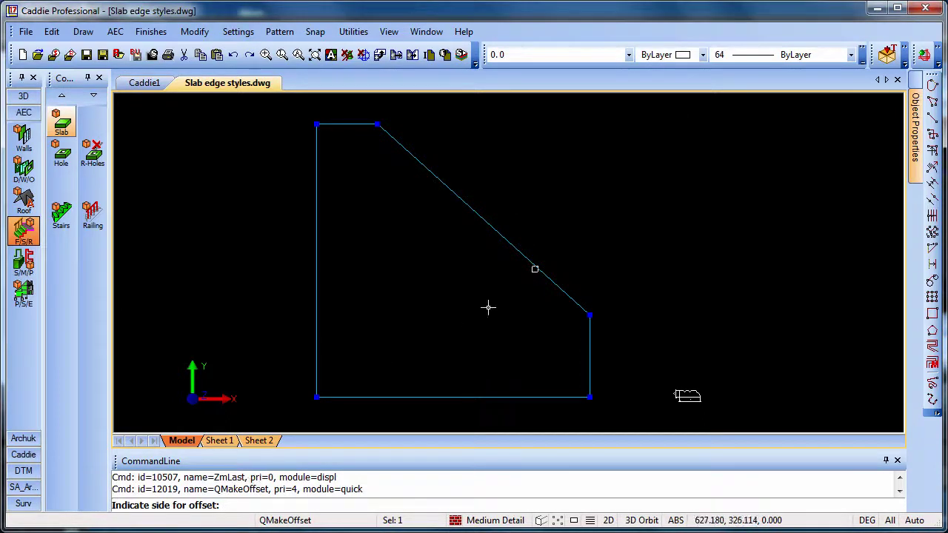
pyautogui.click(425, 304)
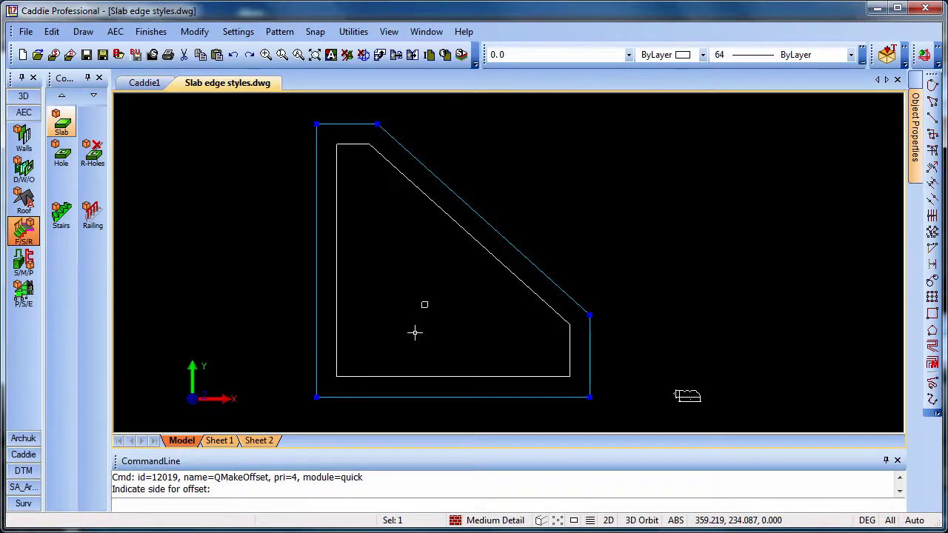
pyautogui.click(491, 257)
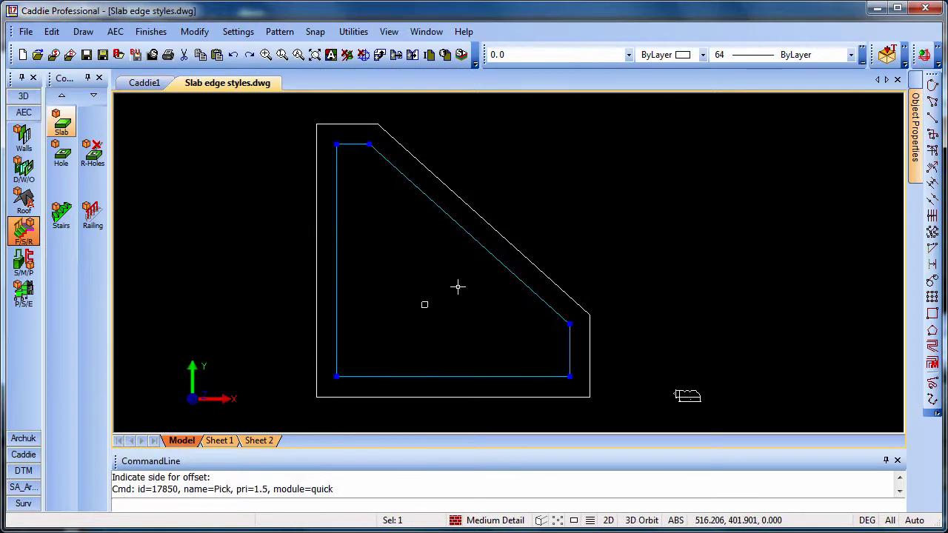
# Build a 25-thick slab with edge style Edge Detail 1 from the inner offset outline
pyautogui.click(61, 122)
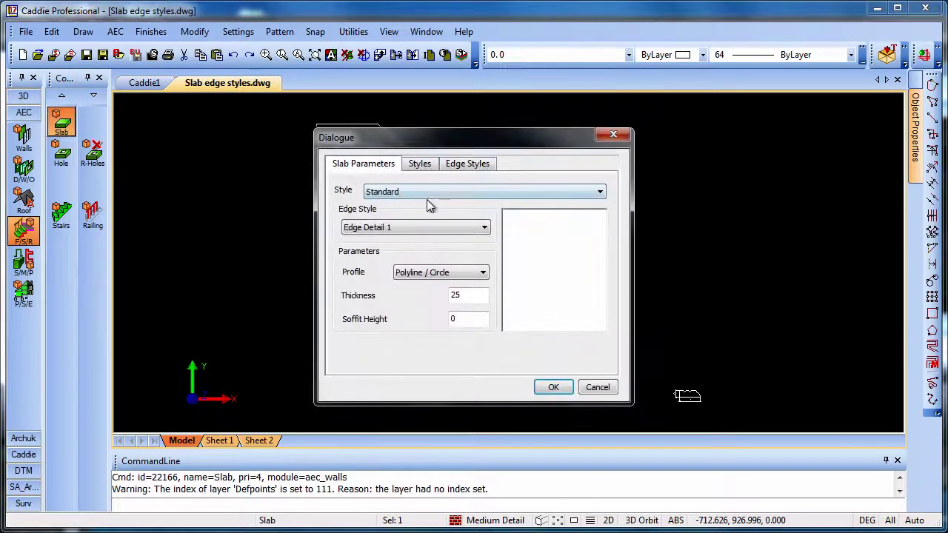
pyautogui.click(396, 228)
pyautogui.click(389, 252)
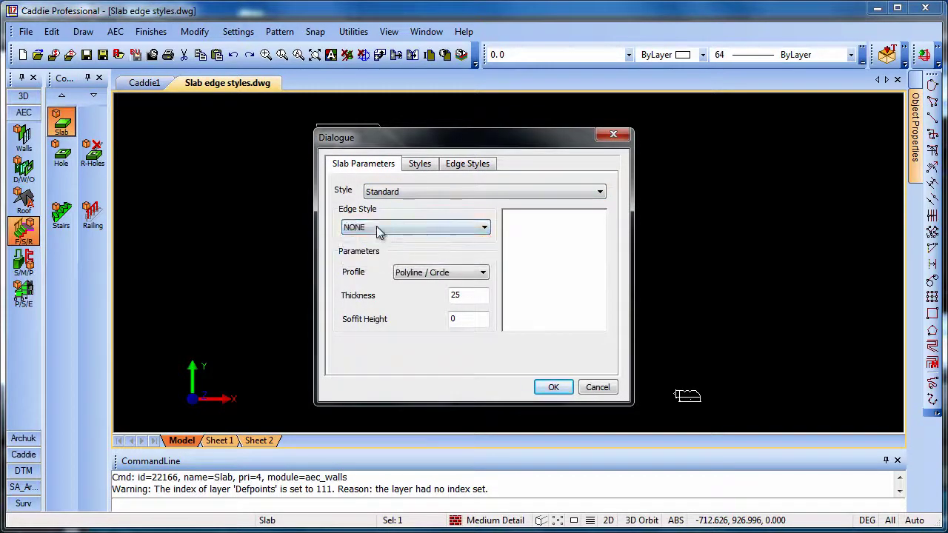
pyautogui.click(397, 229)
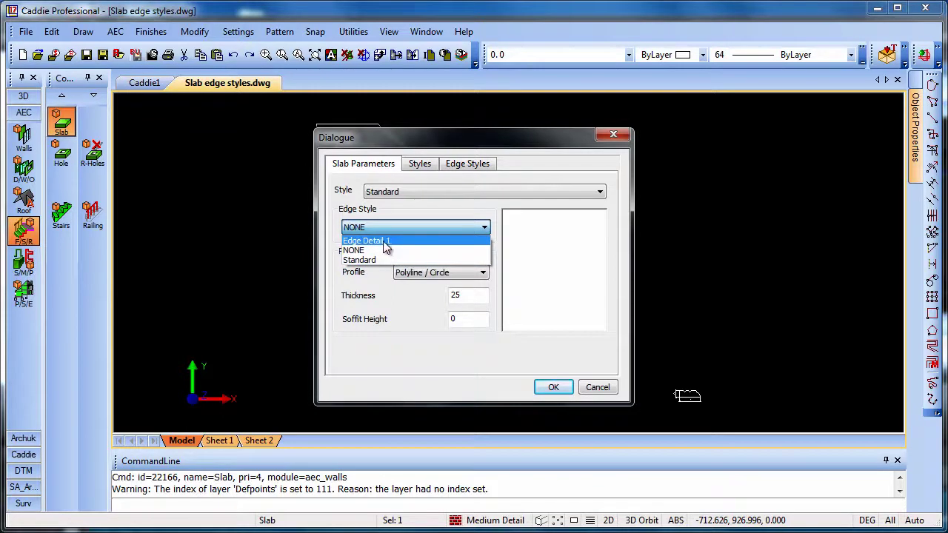
pyautogui.click(387, 241)
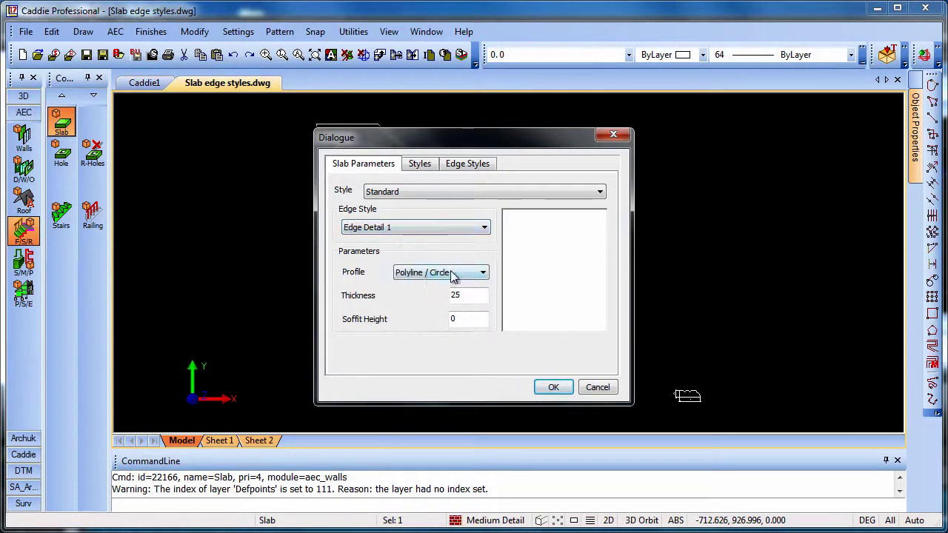
pyautogui.moveTo(464, 142); pyautogui.dragTo(651, 136)
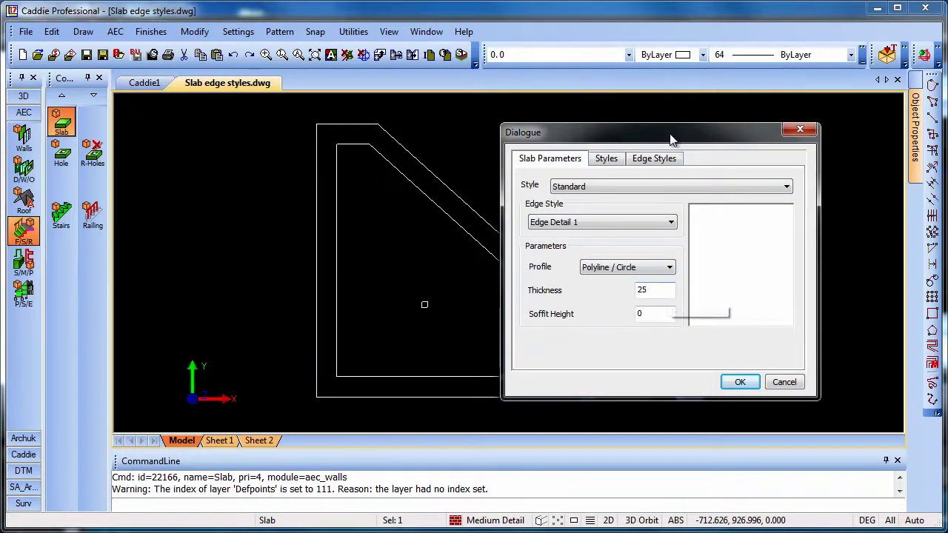
pyautogui.moveTo(670, 133); pyautogui.dragTo(461, 108)
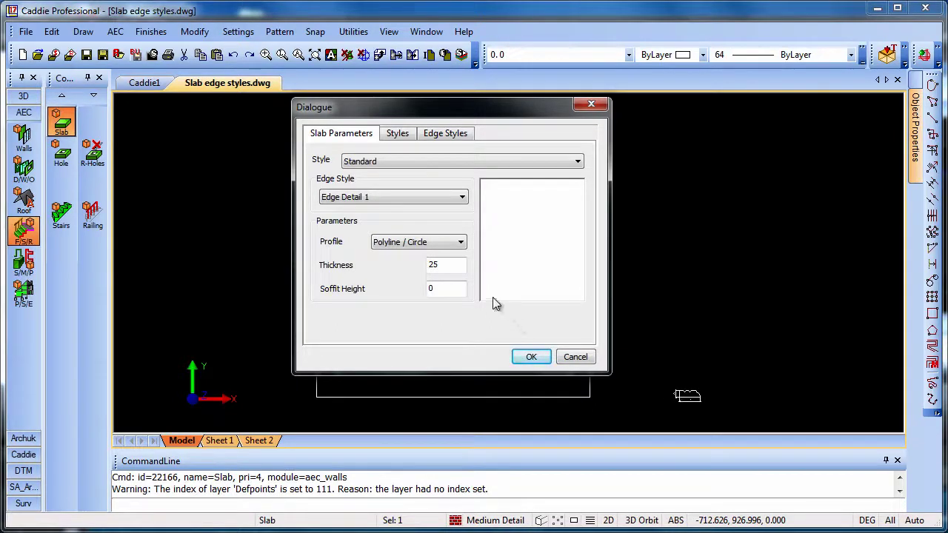
pyautogui.click(530, 358)
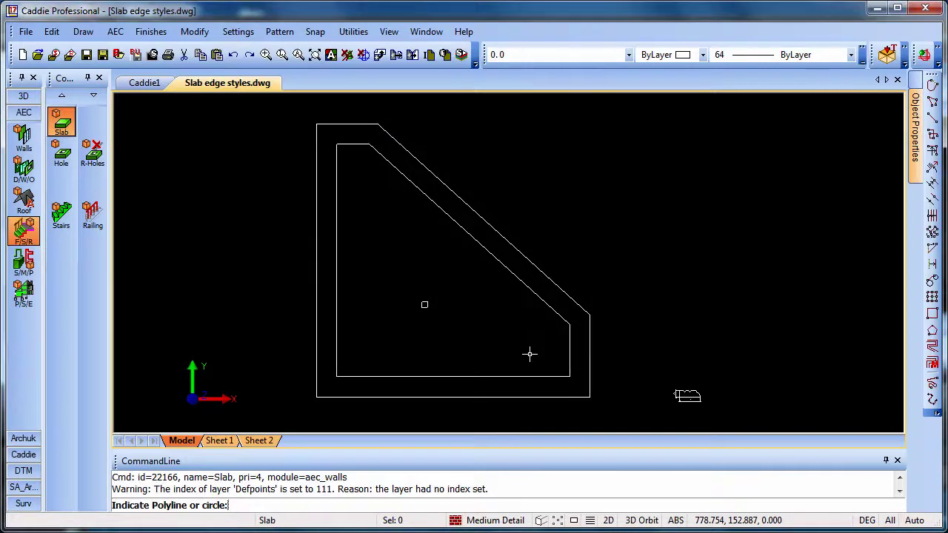
pyautogui.click(496, 261)
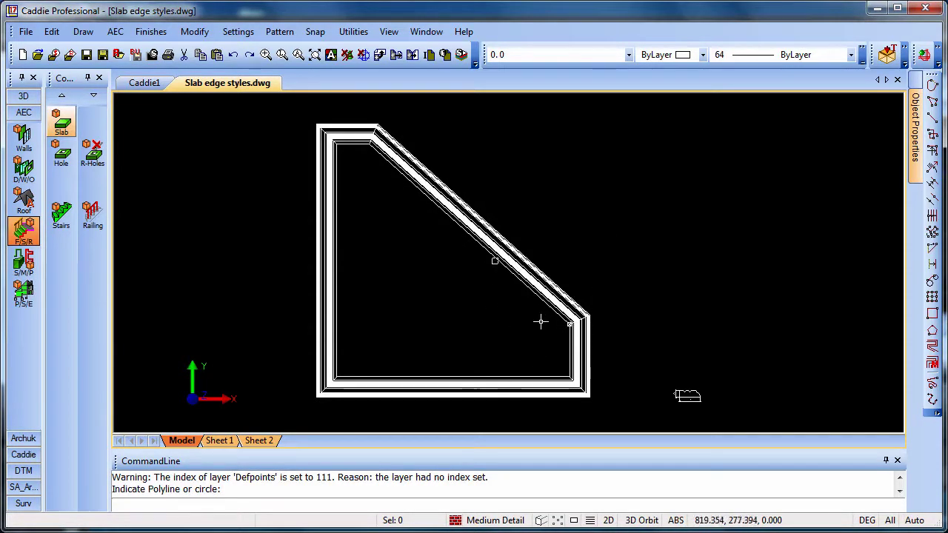
# Orbit the slab into a 3D view, Phong shaded, to reveal its profiled edges
pyautogui.keyDown('shift'); pyautogui.moveTo(570, 384); pyautogui.dragTo(600, 297, button='middle'); pyautogui.keyUp('shift')
pyautogui.scroll(3, 600, 297)
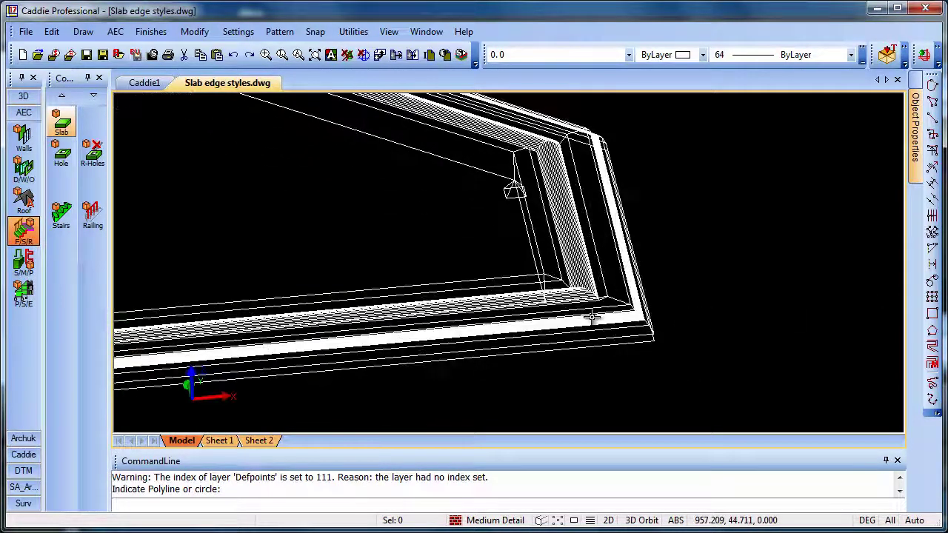
pyautogui.click(582, 522)
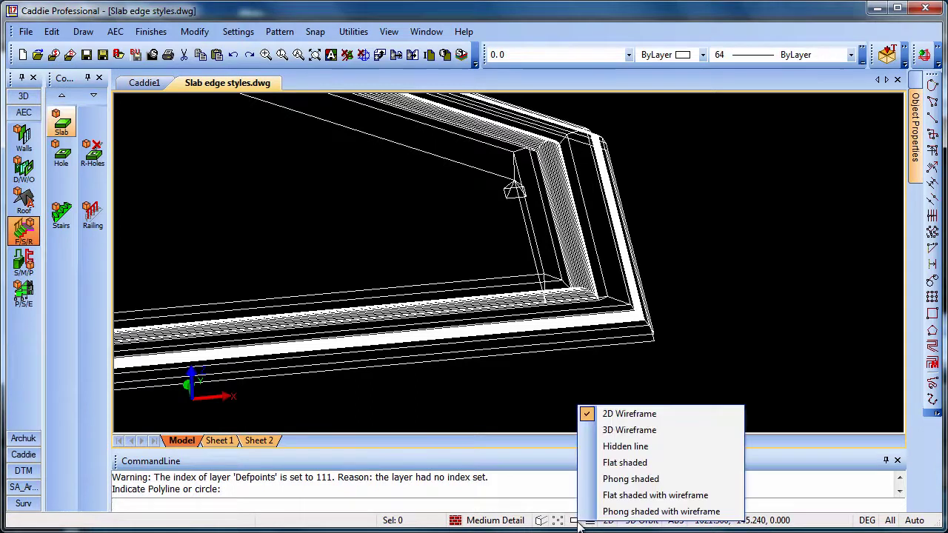
pyautogui.click(631, 480)
pyautogui.moveTo(576, 410)
pyautogui.mouseDown(button='middle')
pyautogui.moveTo(593, 355)
pyautogui.moveTo(637, 333)
pyautogui.moveTo(639, 254)
pyautogui.moveTo(617, 331)
pyautogui.moveTo(669, 415)
pyautogui.moveTo(612, 332)
pyautogui.mouseUp(button='middle')
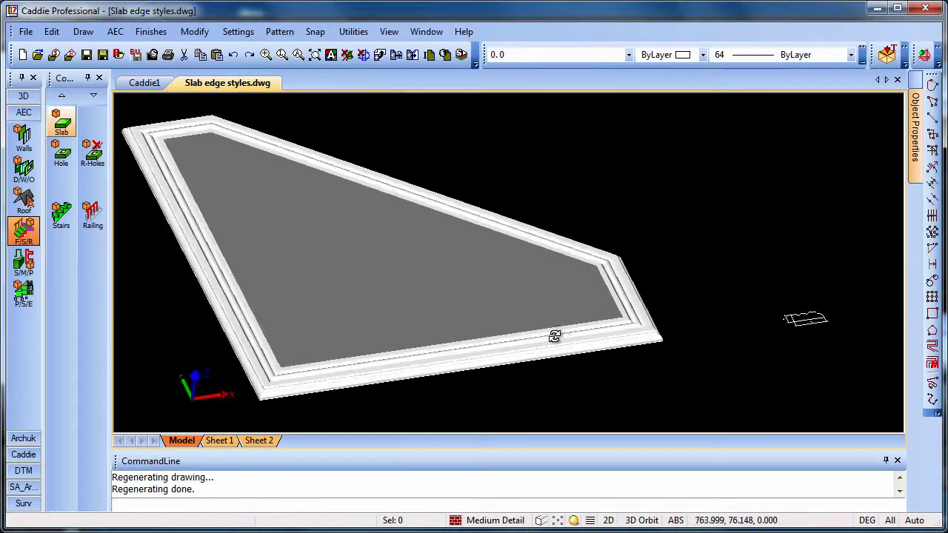
pyautogui.moveTo(554, 336); pyautogui.dragTo(509, 340, button='middle')
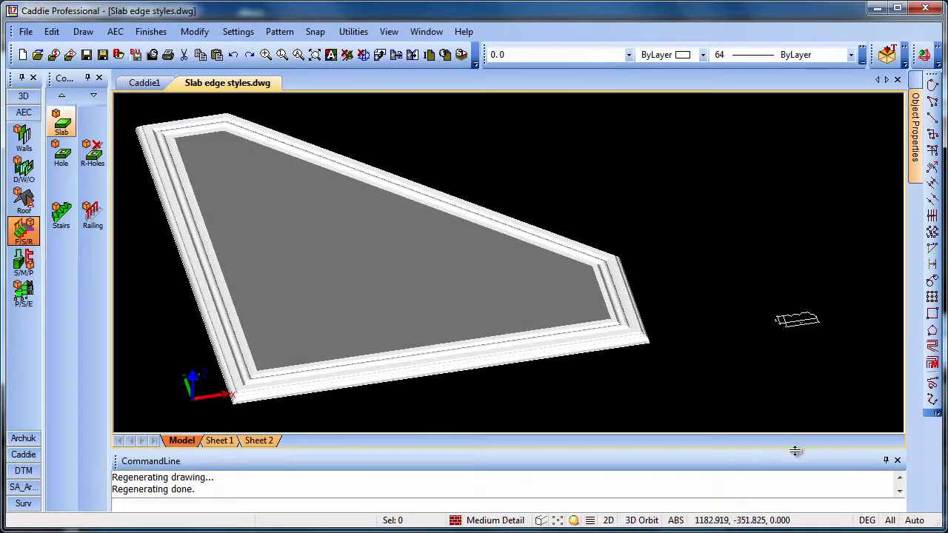